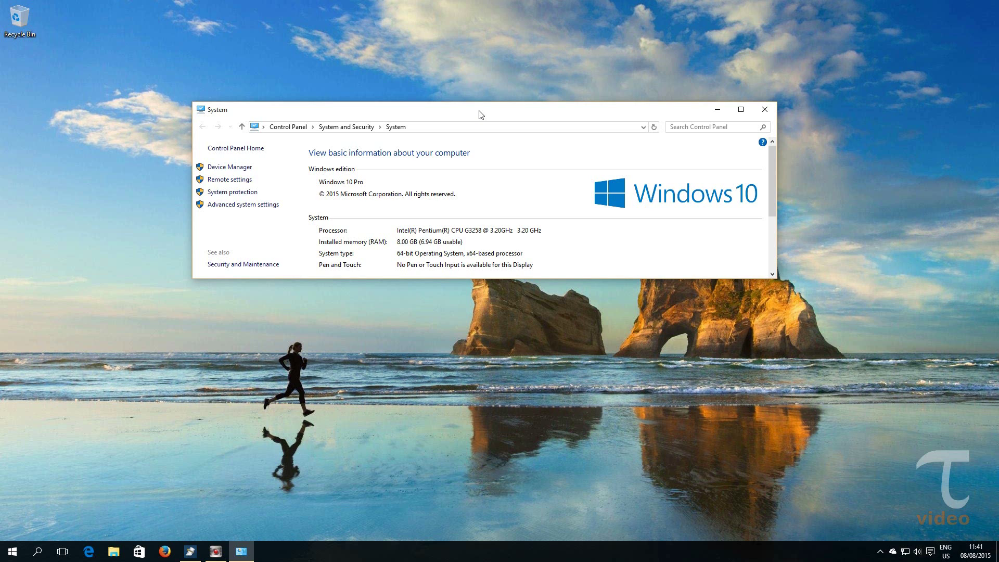
- Close the Control Panel System information window
left_click(764, 110)
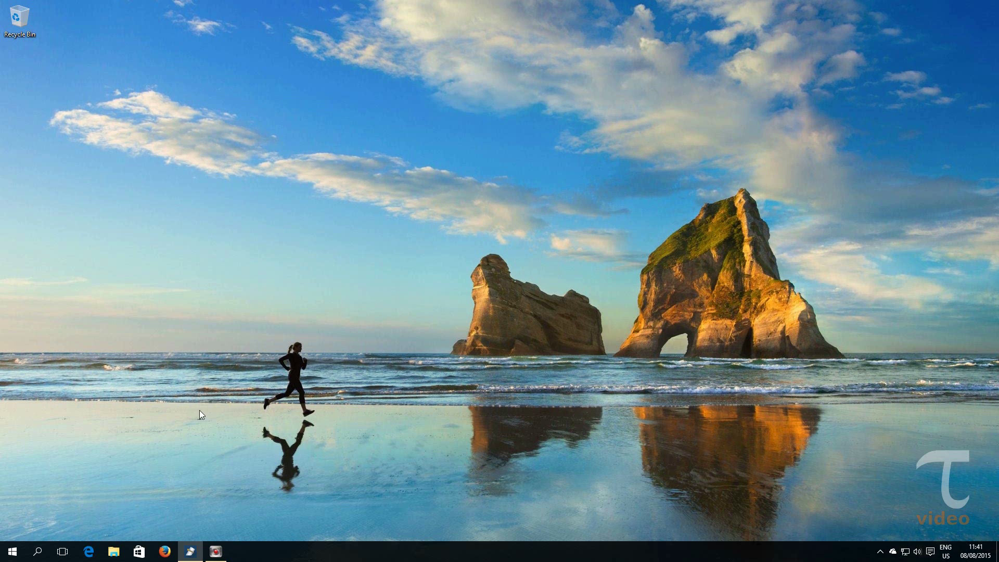
- Copy the OneDrive folder's Location path from its Properties dialog, then close the dialog
left_click(111, 553)
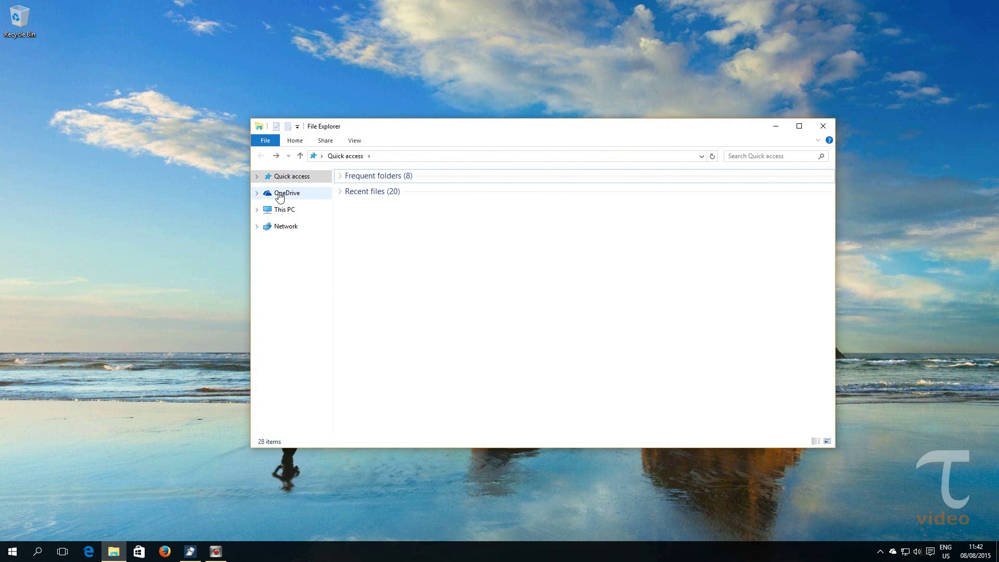
right_click(279, 196)
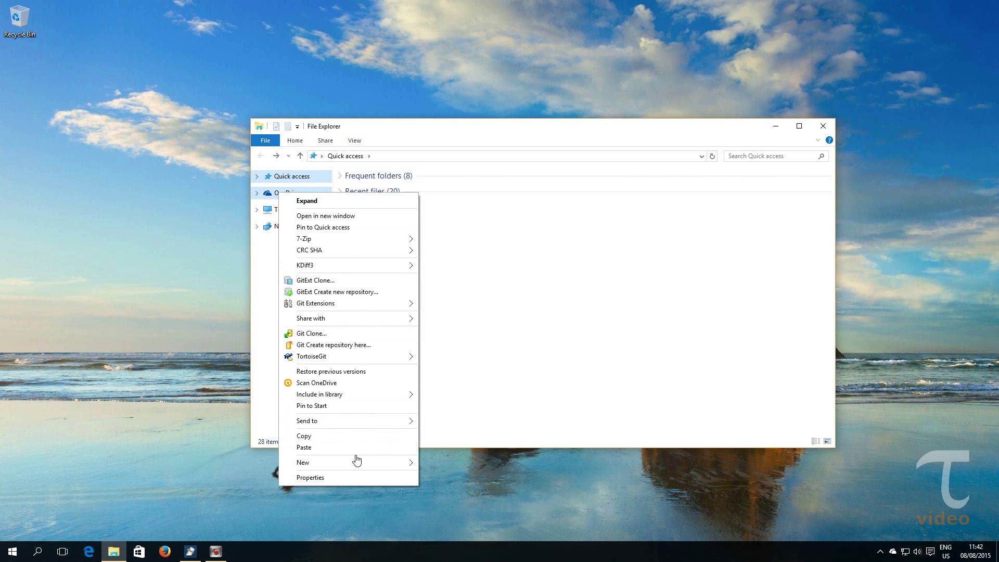
left_click(354, 478)
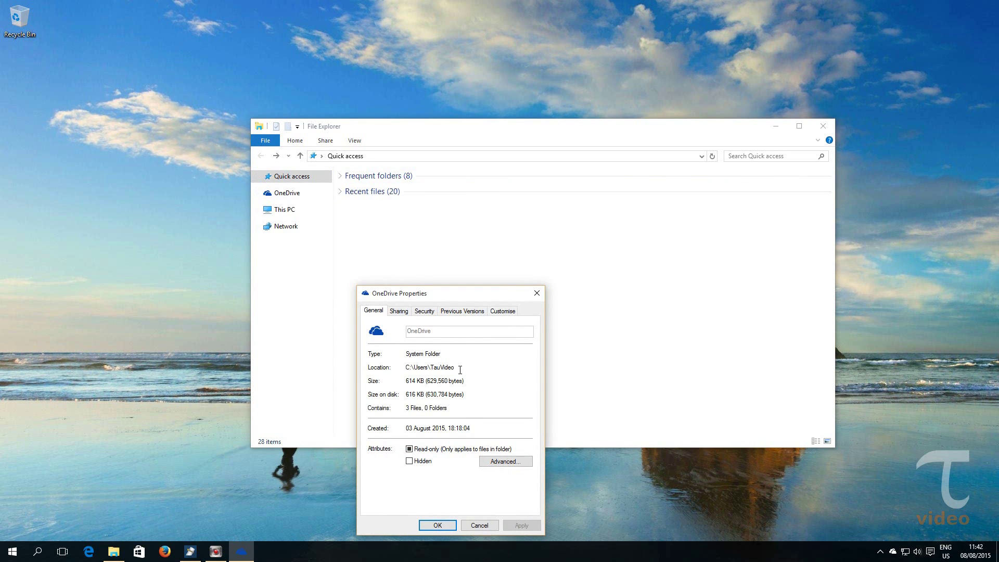
left_click_drag(453, 368, 407, 370)
right_click(407, 370)
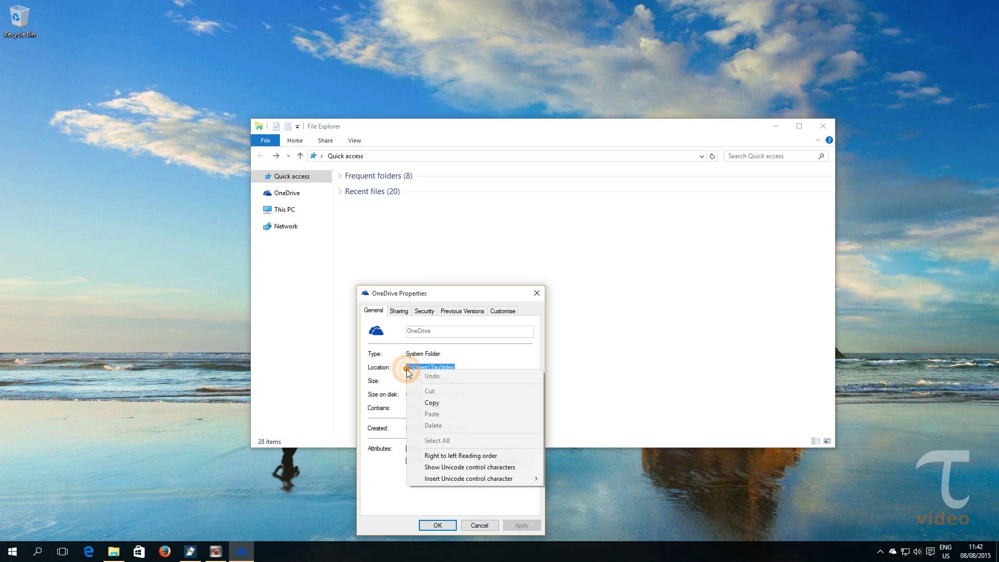
left_click(435, 401)
left_click(437, 524)
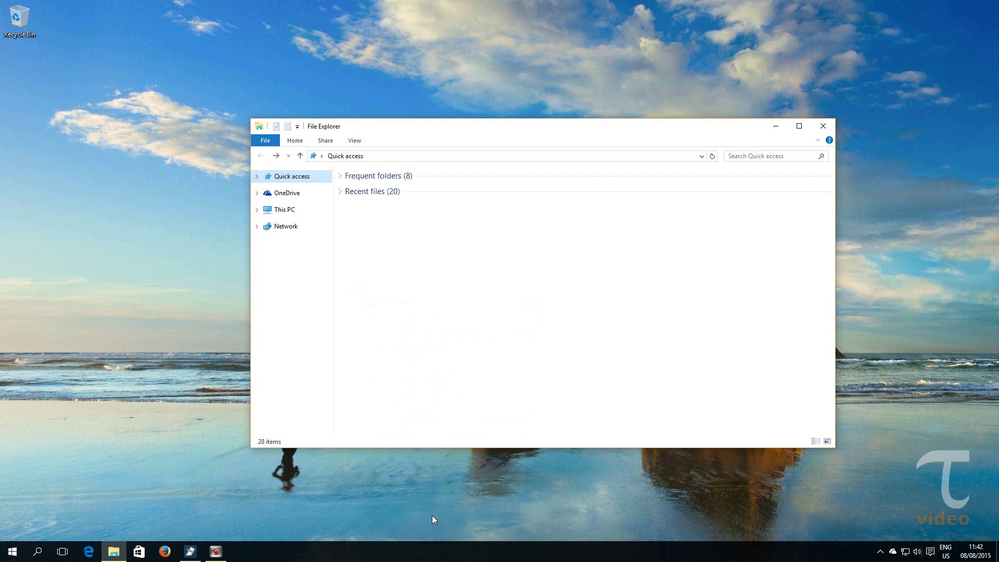
- Paste the copied path into the address bar to open the user profile folder
left_click(404, 155)
right_click(404, 155)
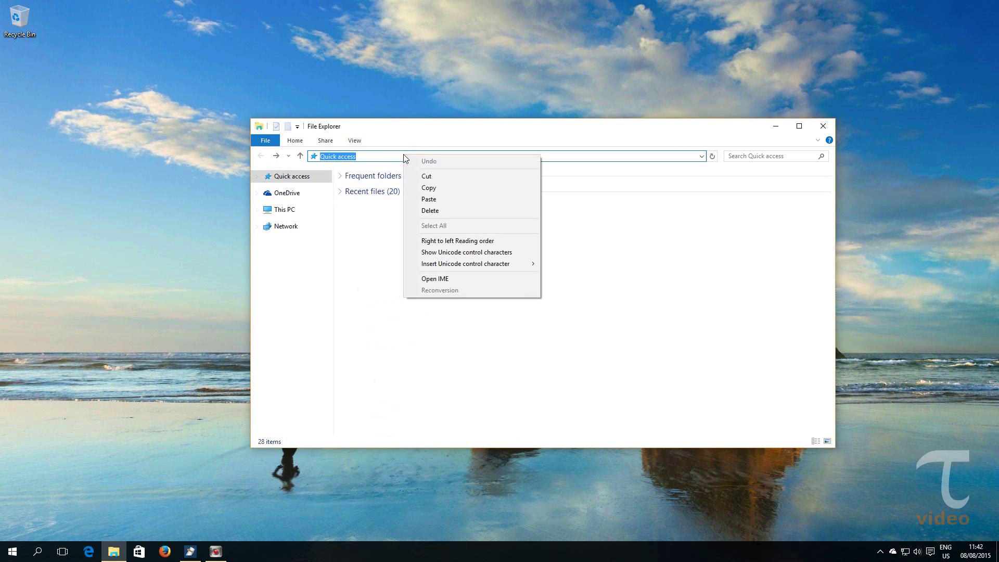
left_click(427, 198)
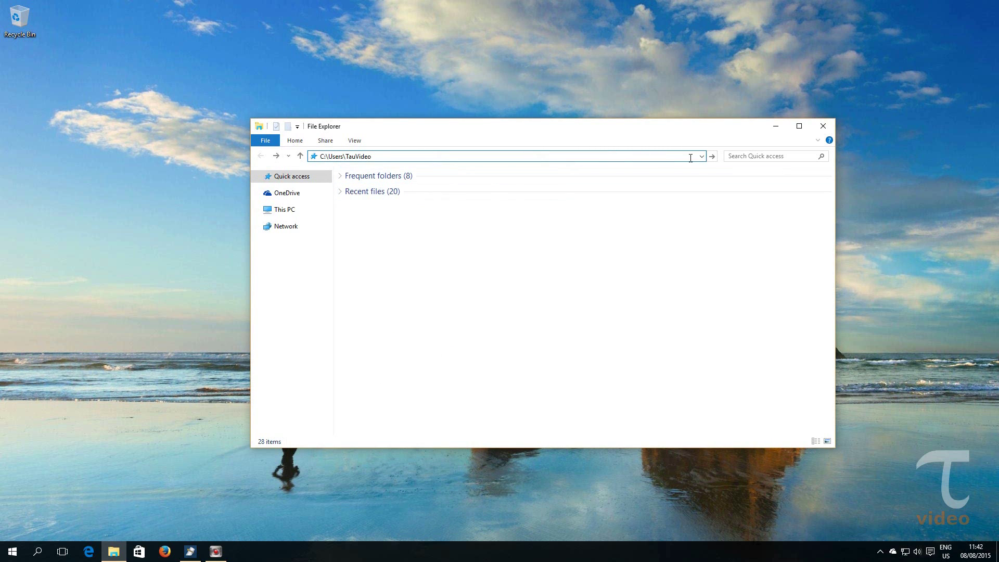
left_click(713, 156)
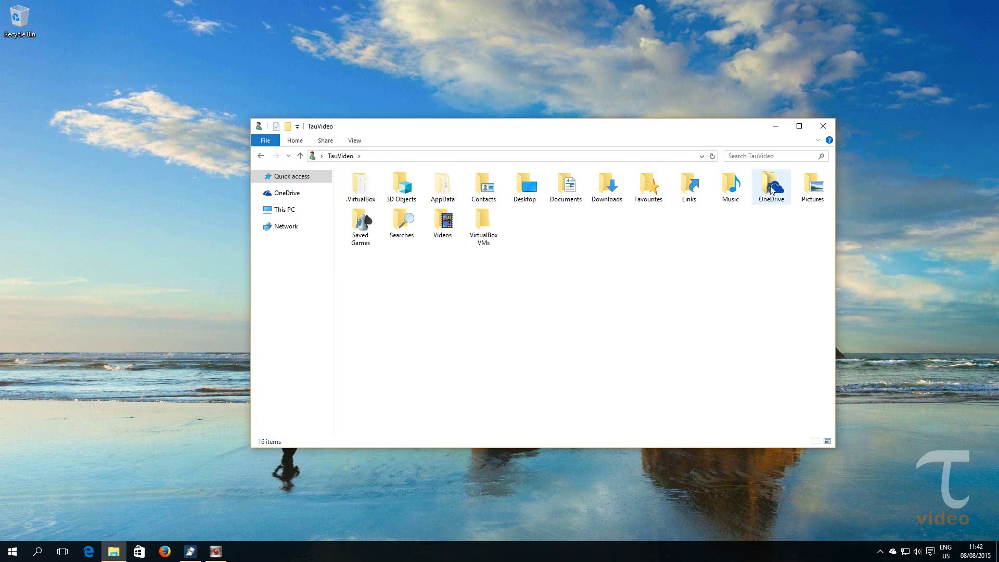
mouse_move(772, 190)
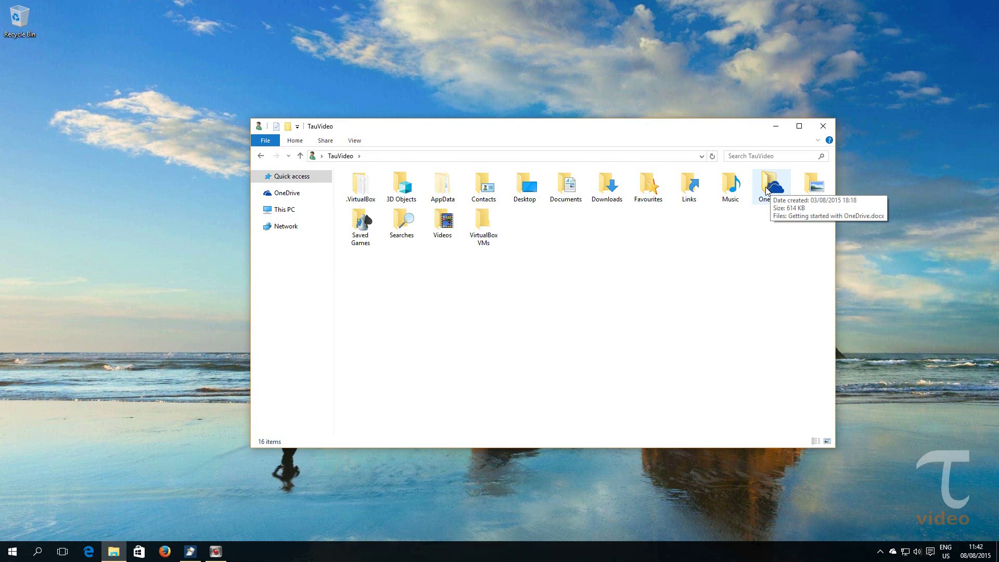
right_click(766, 186)
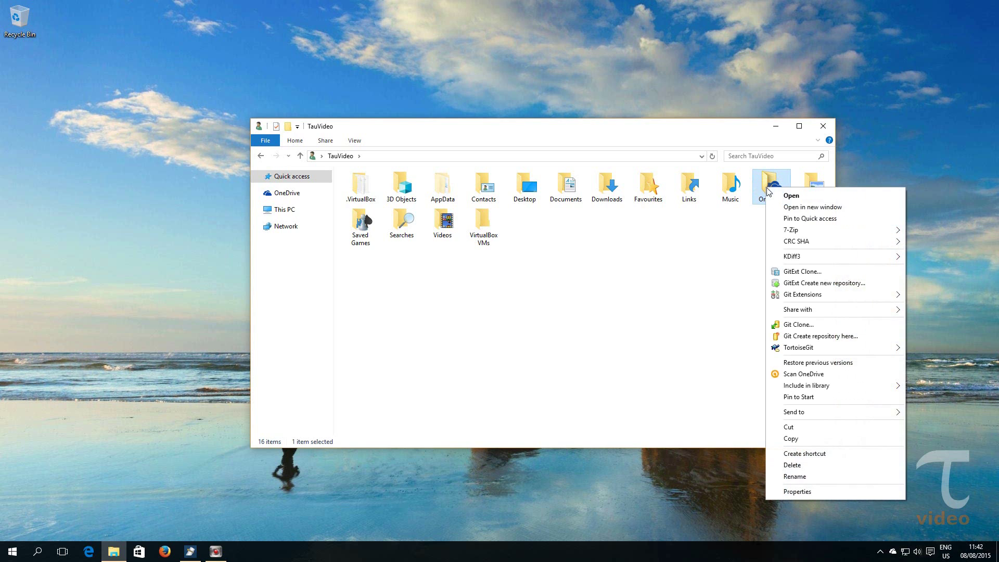
- Review the OneDrive folder's Properties, then exit the OneDrive sync app from its tray icon
left_click(827, 491)
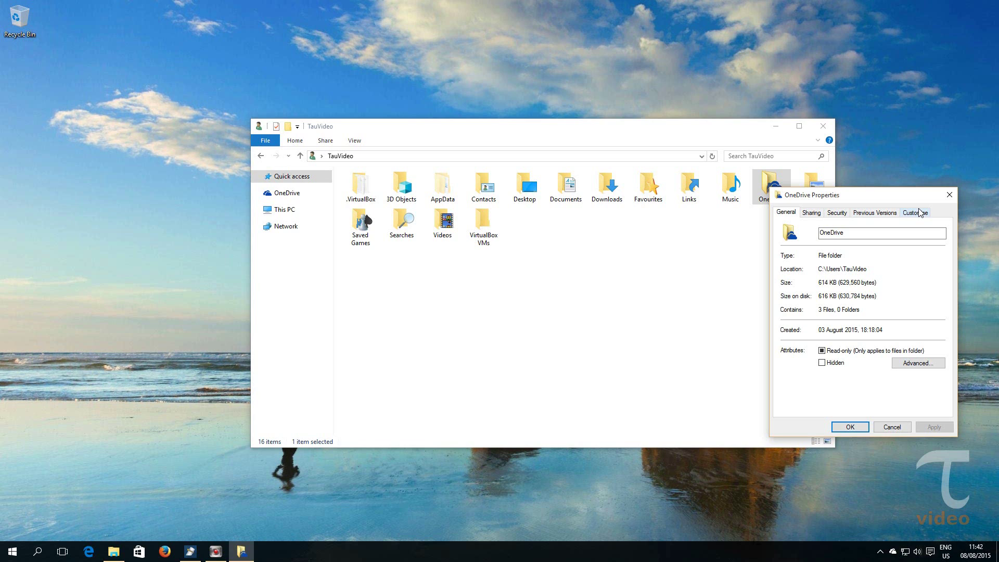
left_click(950, 194)
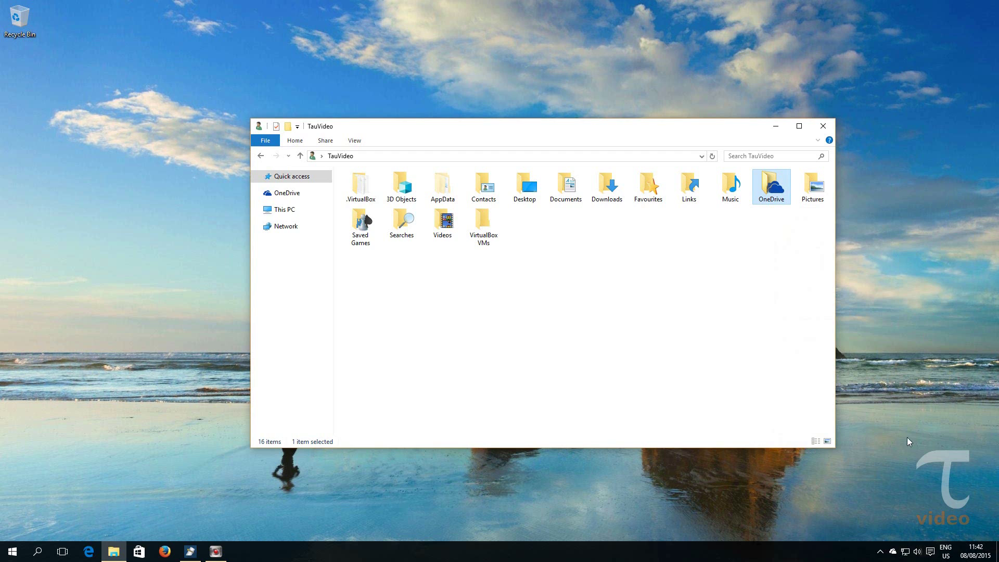
right_click(893, 552)
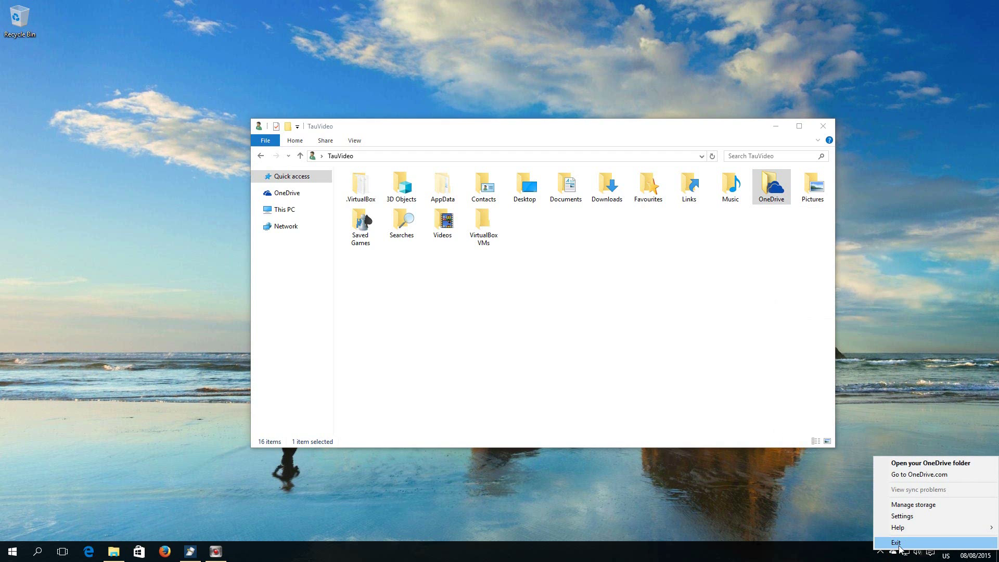
left_click(898, 544)
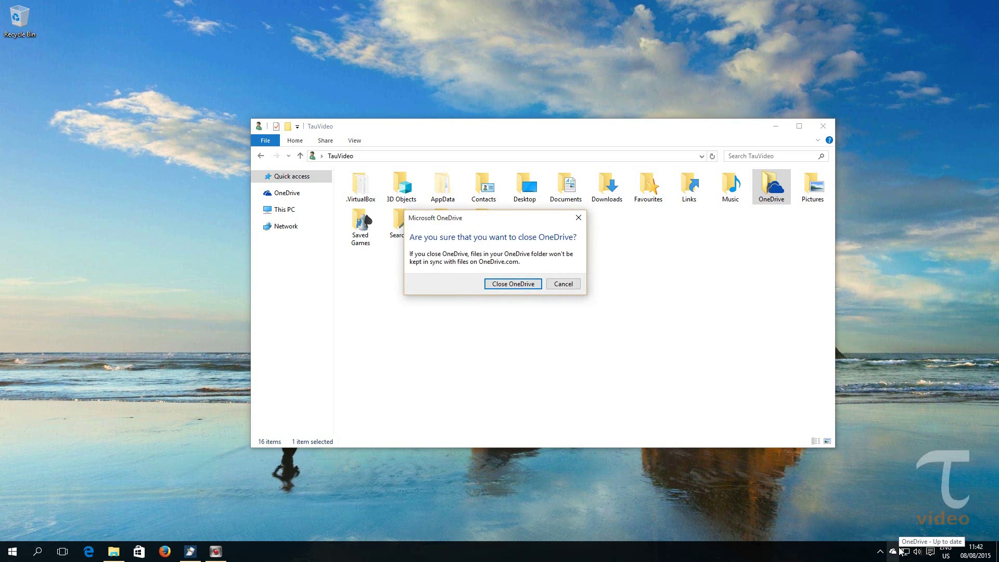
left_click(510, 285)
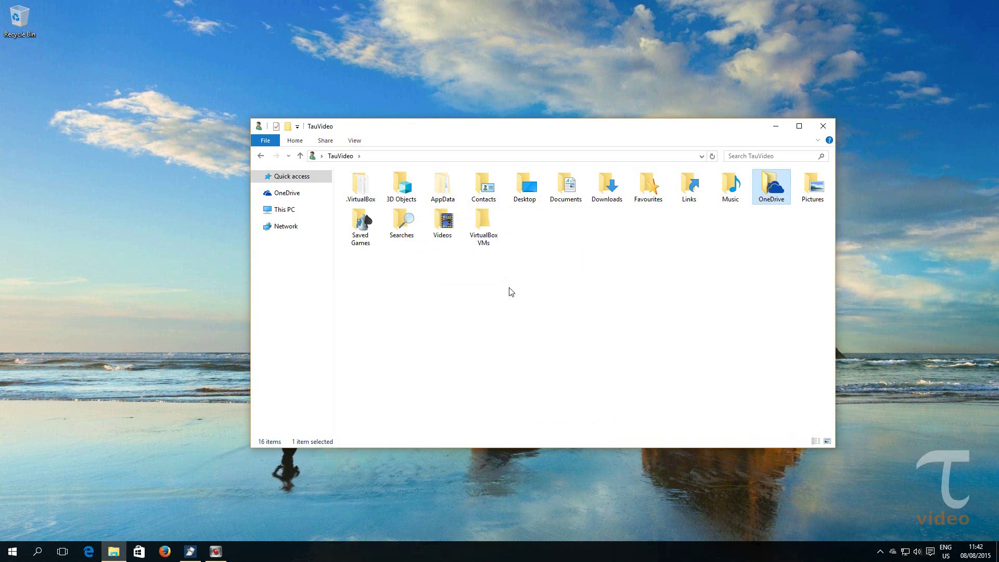
right_click(773, 181)
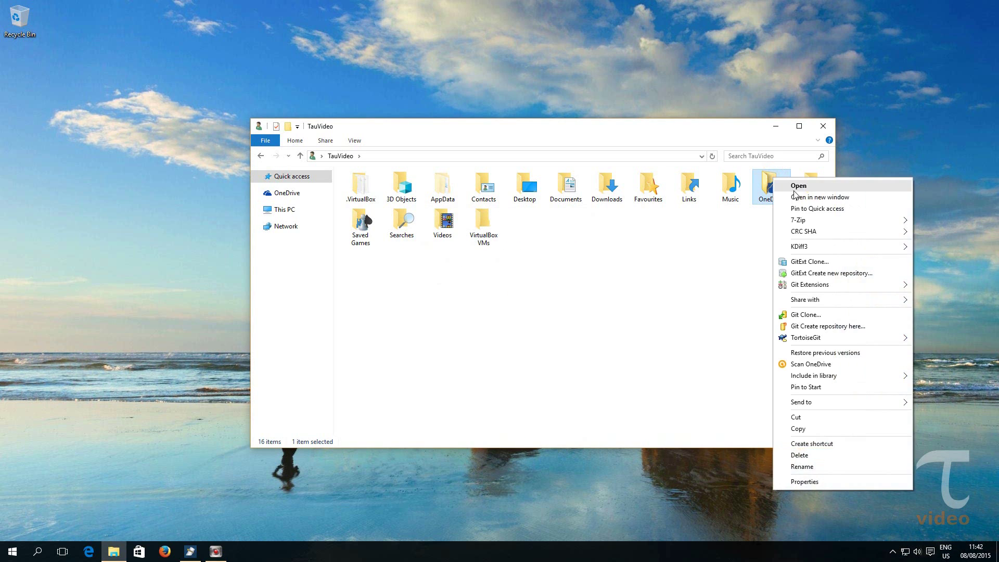
- Cut the OneDrive folder from the profile folder and paste it onto the desktop
left_click(801, 417)
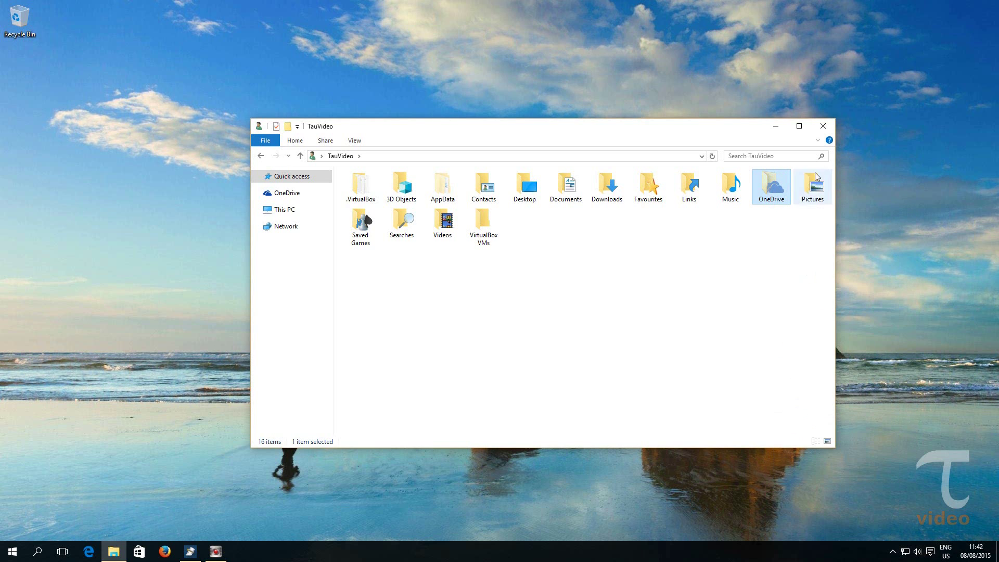
left_click(823, 126)
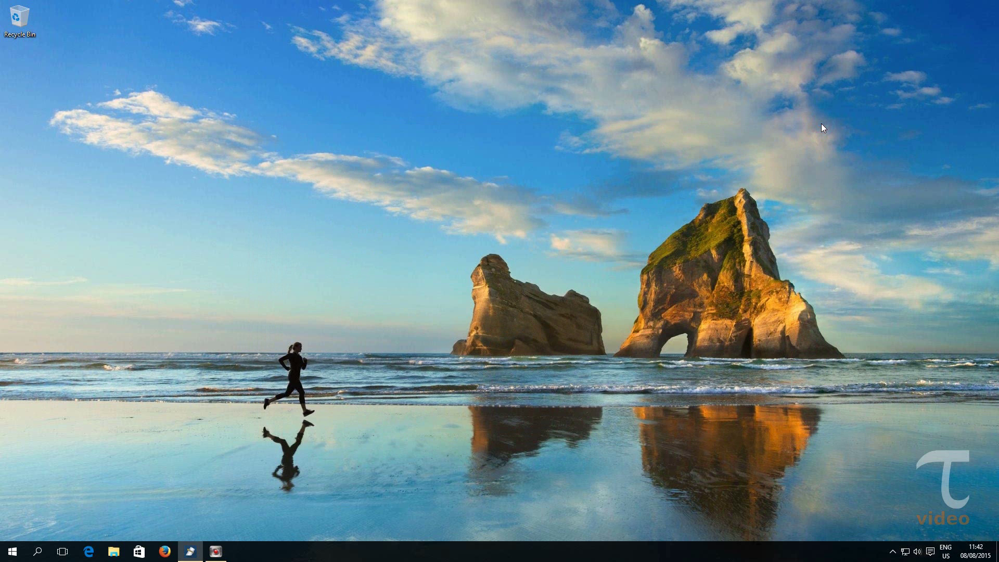
right_click(332, 107)
left_click(352, 152)
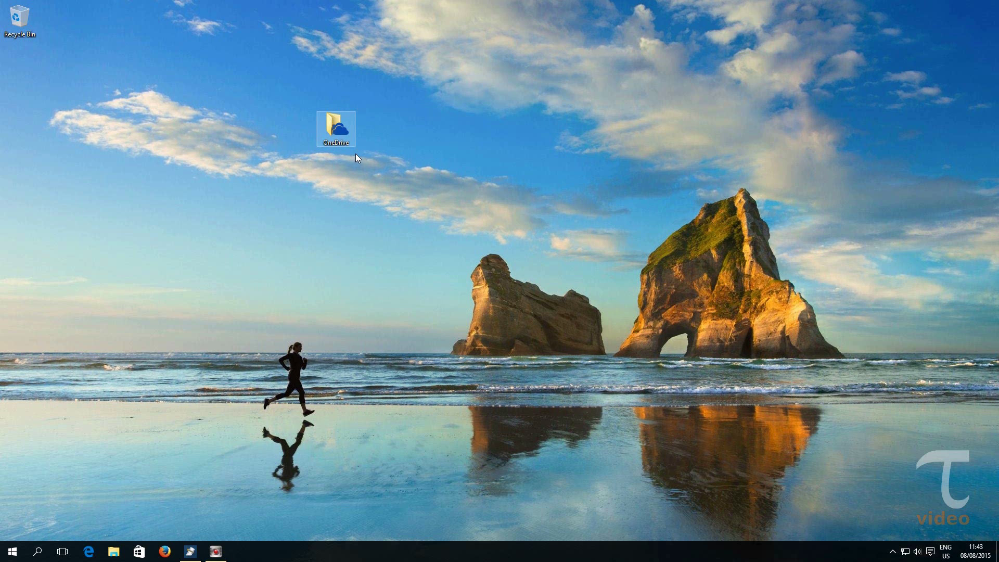
left_click(37, 552)
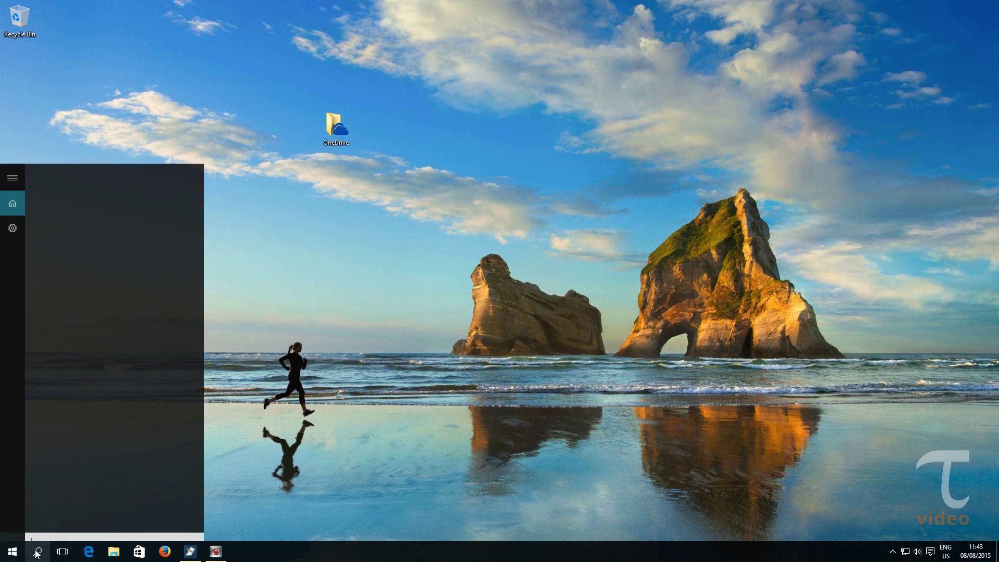
- Search for 'onedri' and launch the OneDrive desktop app
type("onedri")
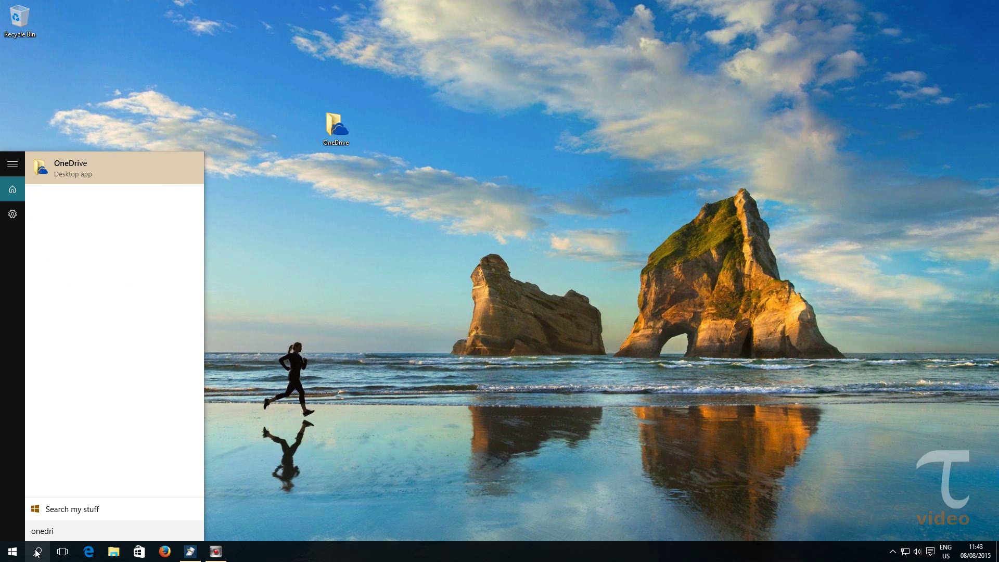
left_click(71, 175)
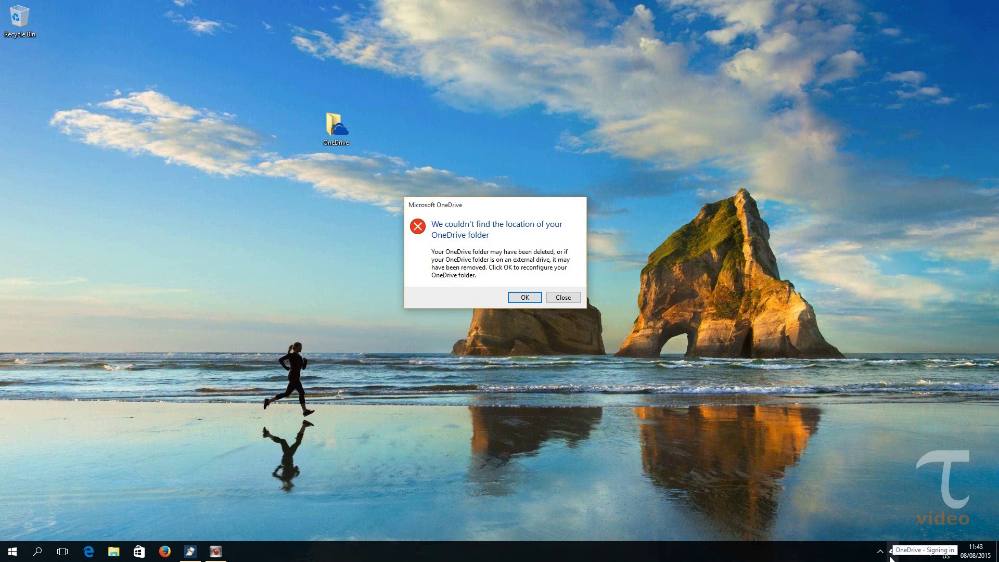
- Dismiss the missing-folder error, start setup, and sign in with the Microsoft account e-mail and password
left_click(524, 298)
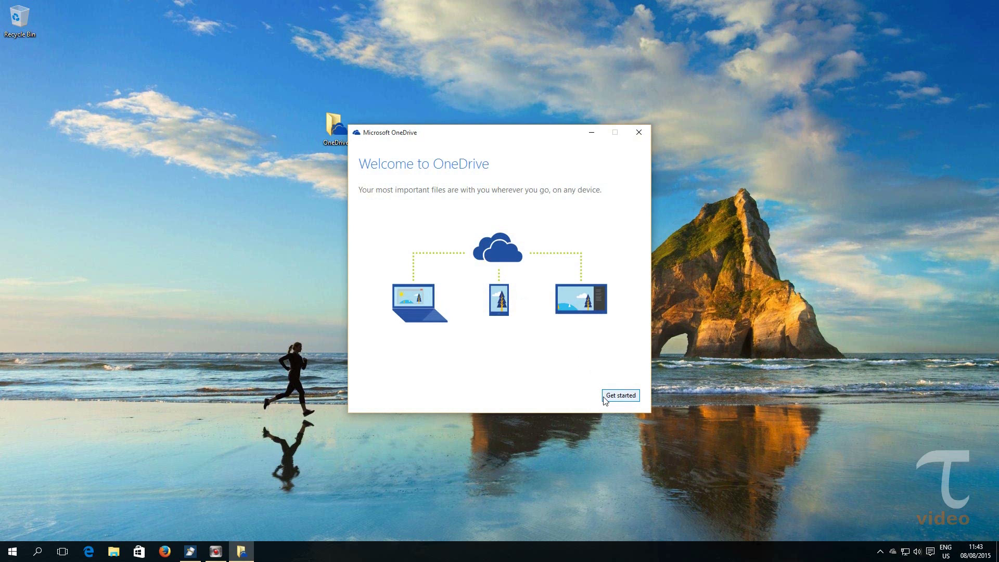
left_click(620, 396)
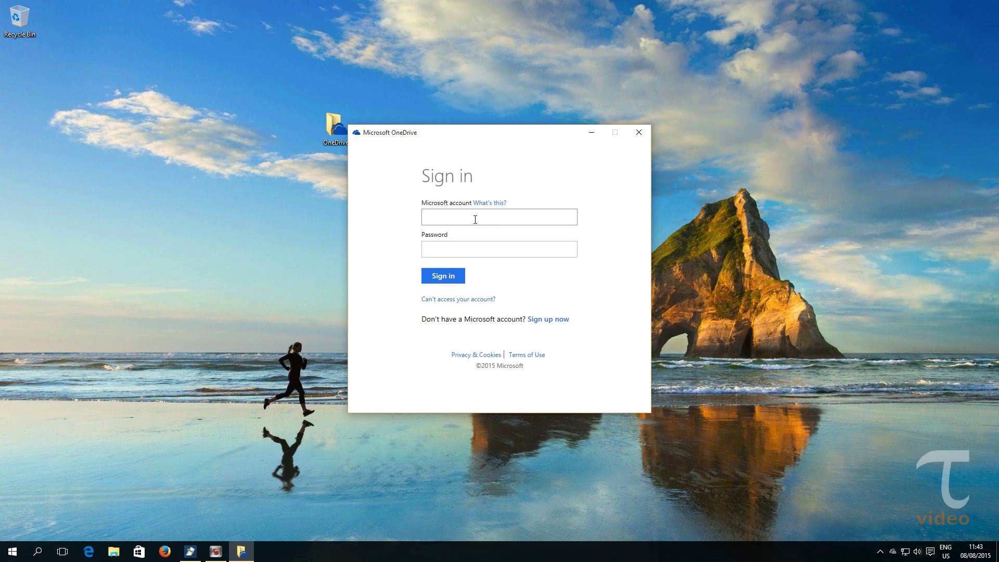
left_click(473, 216)
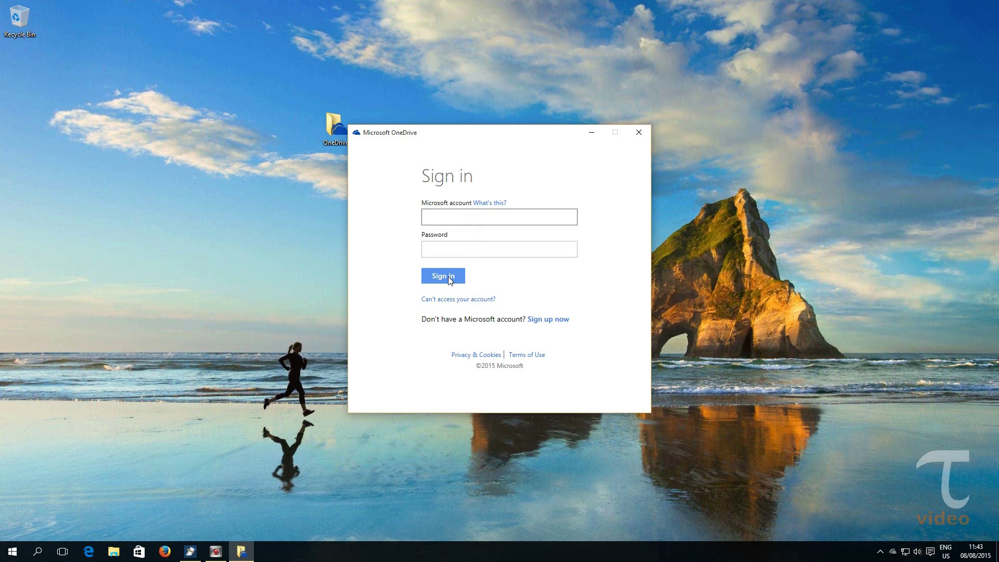
key("Tab")
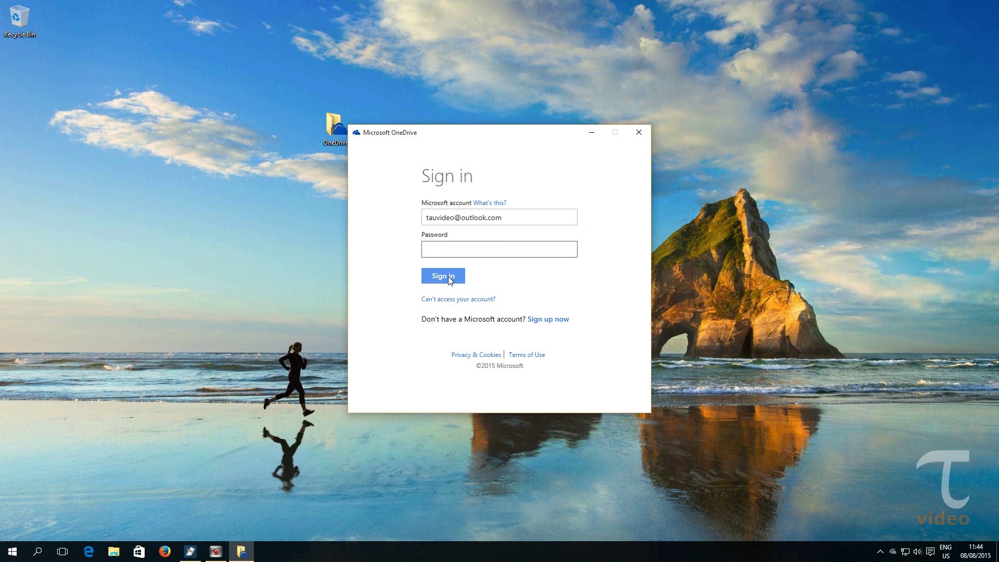
type("**********************")
left_click(450, 280)
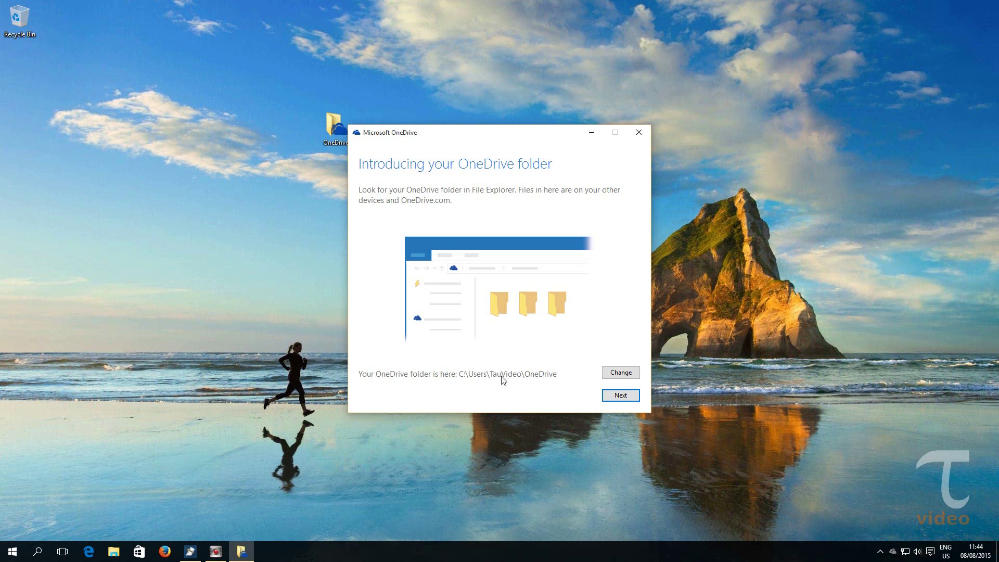
- Change the OneDrive folder location to the Desktop, using the existing OneDrive folder there
left_click(612, 377)
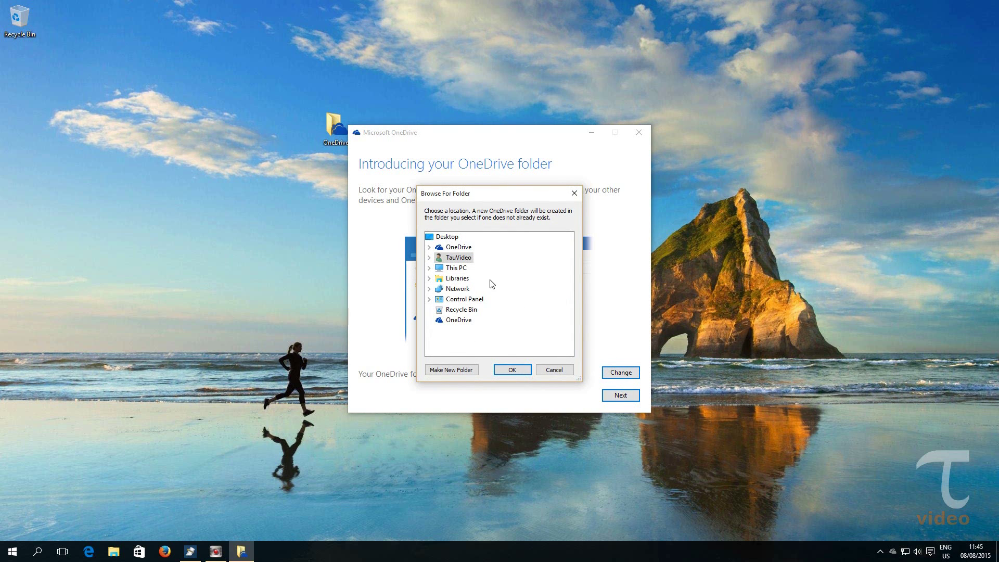
left_click(447, 237)
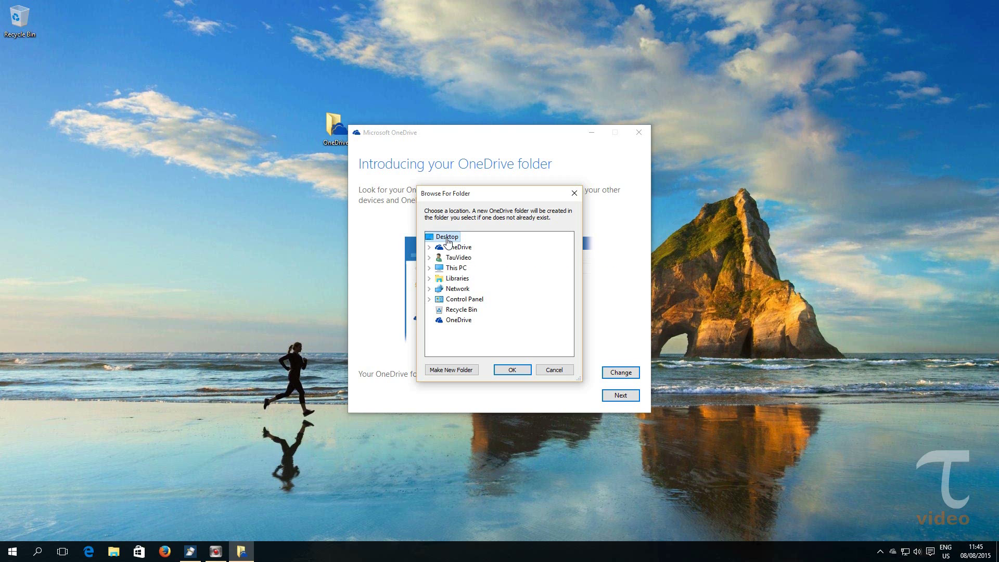
left_click(504, 373)
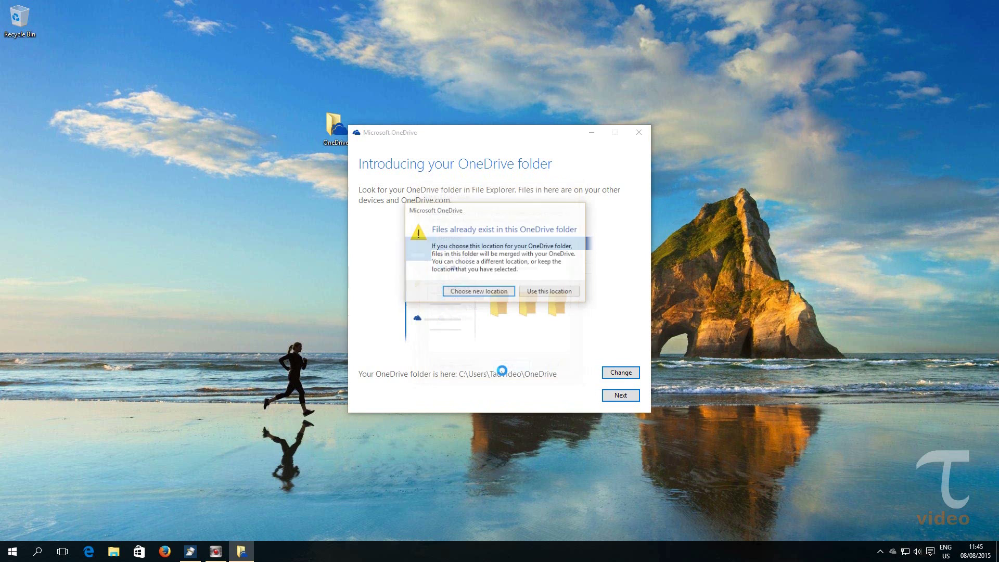
left_click(549, 294)
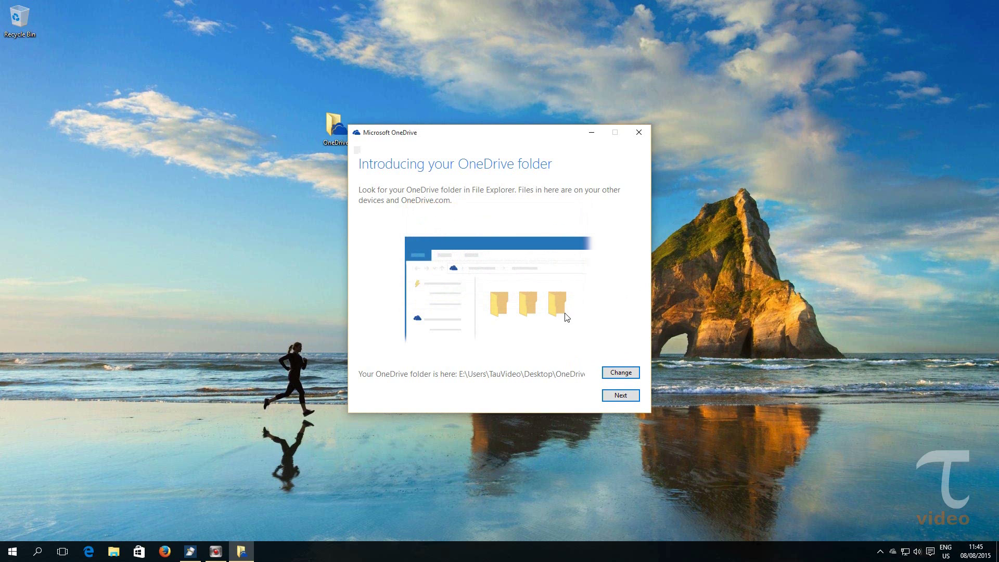
left_click(619, 395)
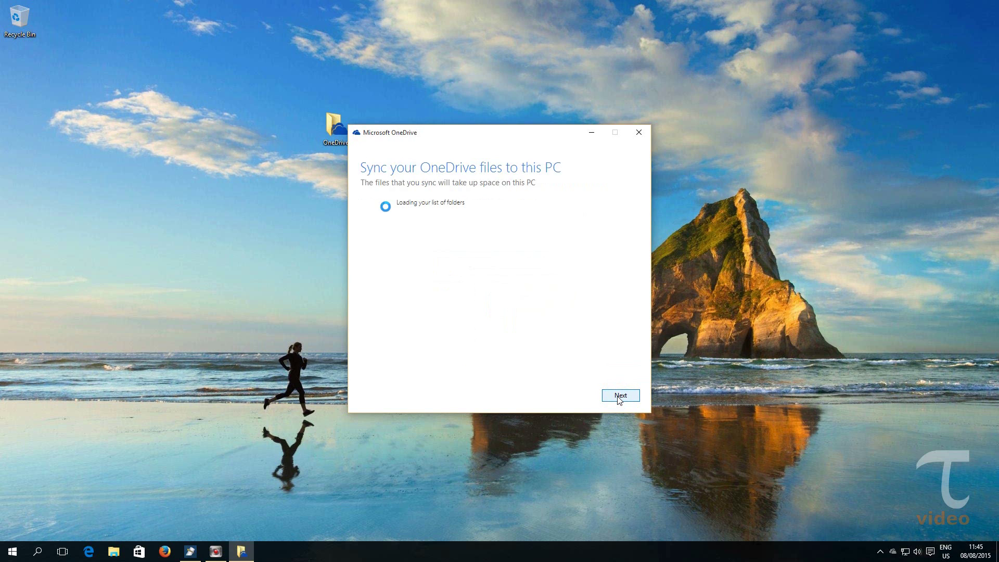
- Uncheck 'Sync all files and folders', keep only 'Files not in a folder', and complete setup
left_click(385, 204)
left_click(386, 232)
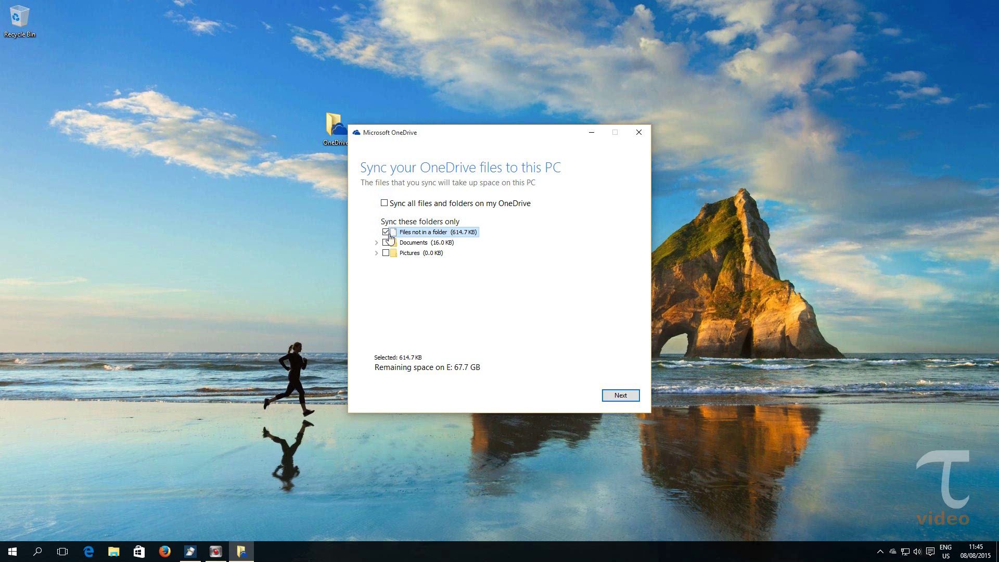
left_click(619, 396)
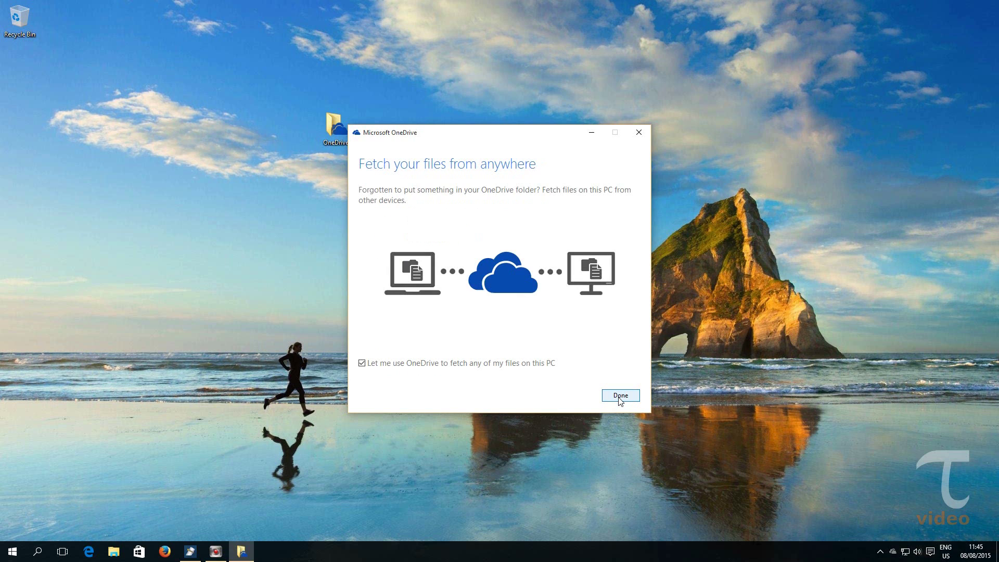
left_click(619, 396)
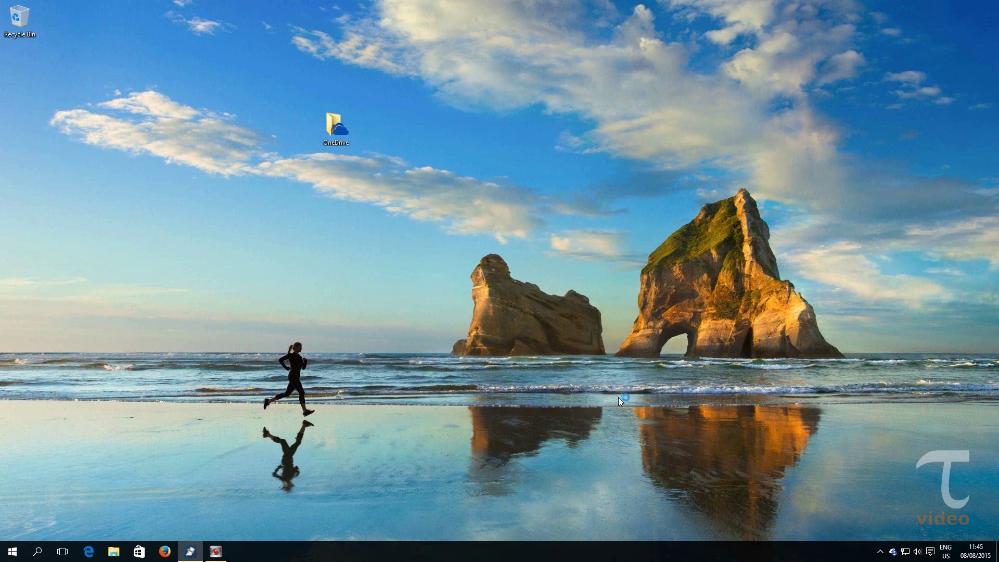
- Open OneDrive's Properties from the navigation pane and inspect the Desktop Location path
left_click(113, 548)
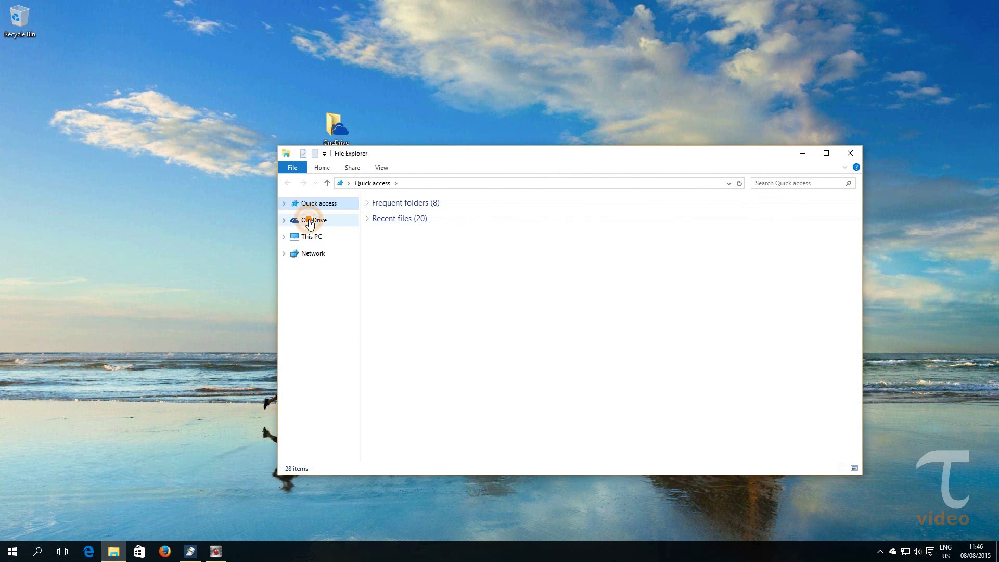
right_click(310, 222)
left_click(353, 505)
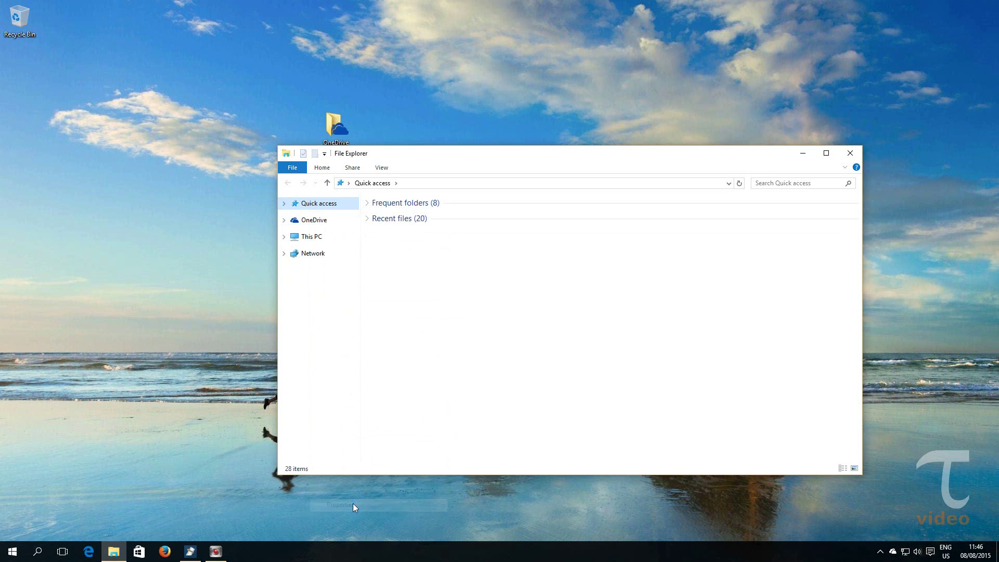
left_click_drag(407, 368, 481, 369)
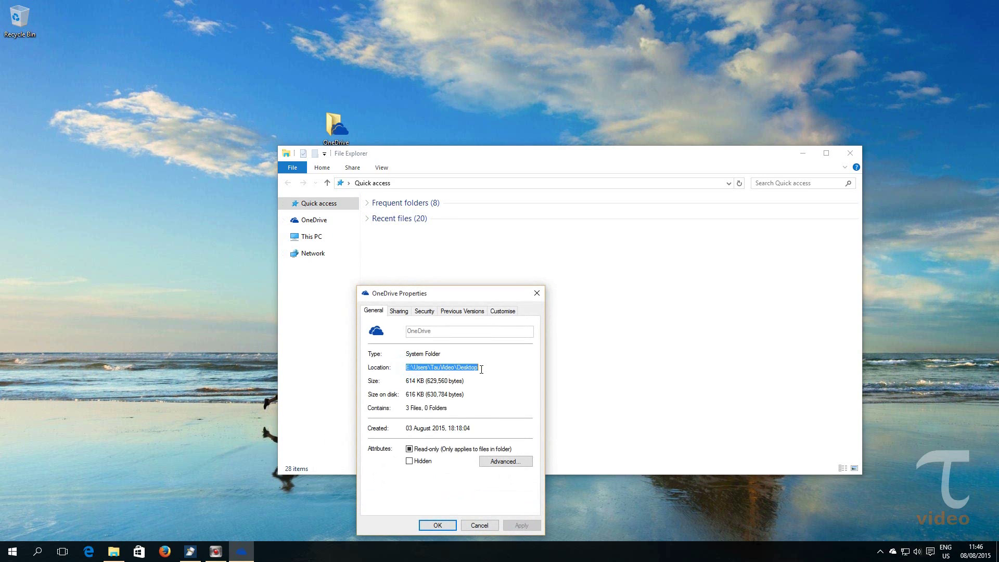
left_click(481, 369)
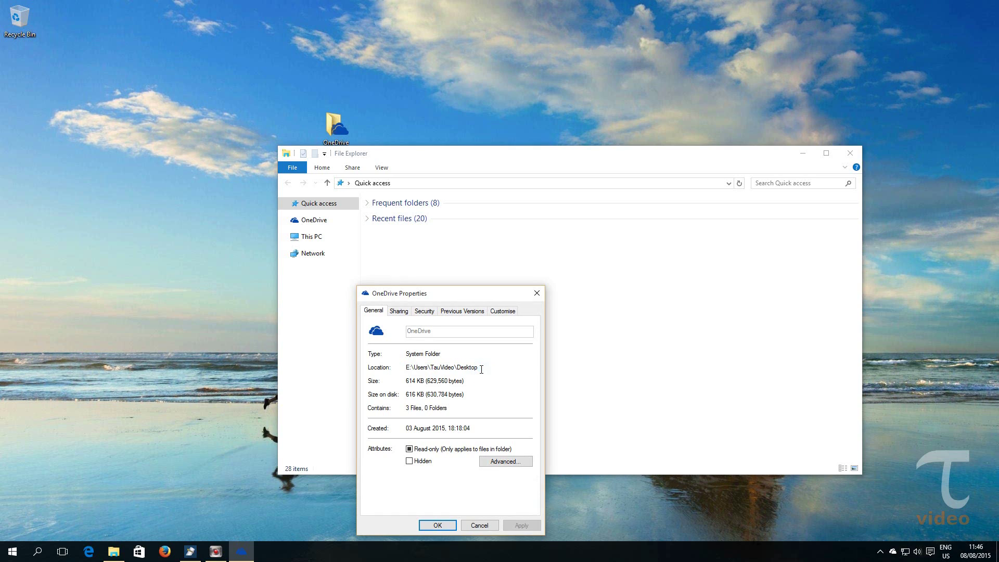